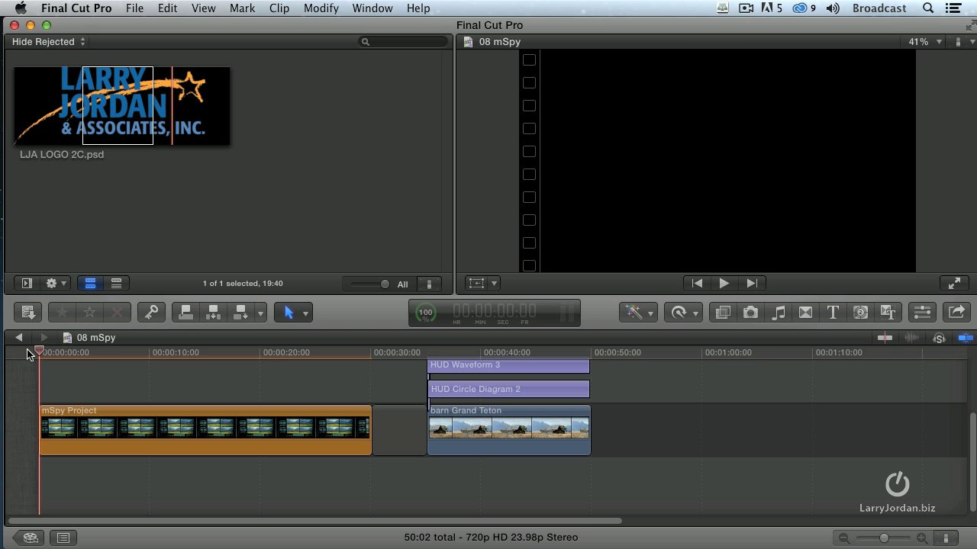
Play the mSpy Project demo clip, then park the playhead around 32 s, before the barn clip
key("space")
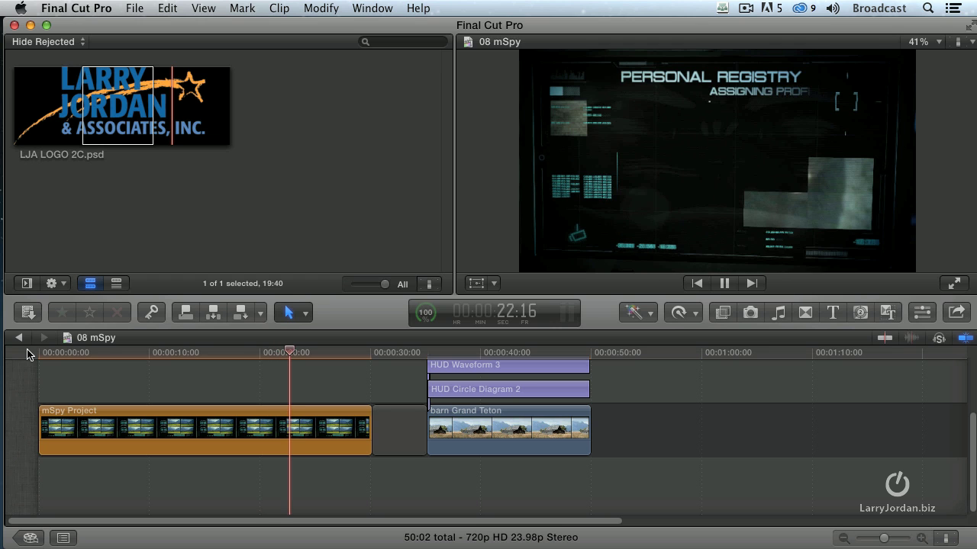
key("space")
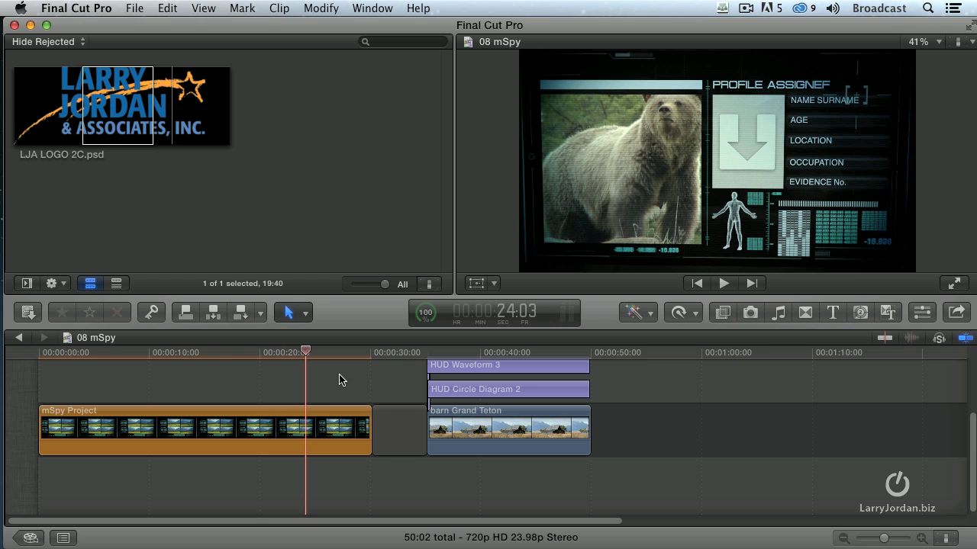
left_click(402, 353)
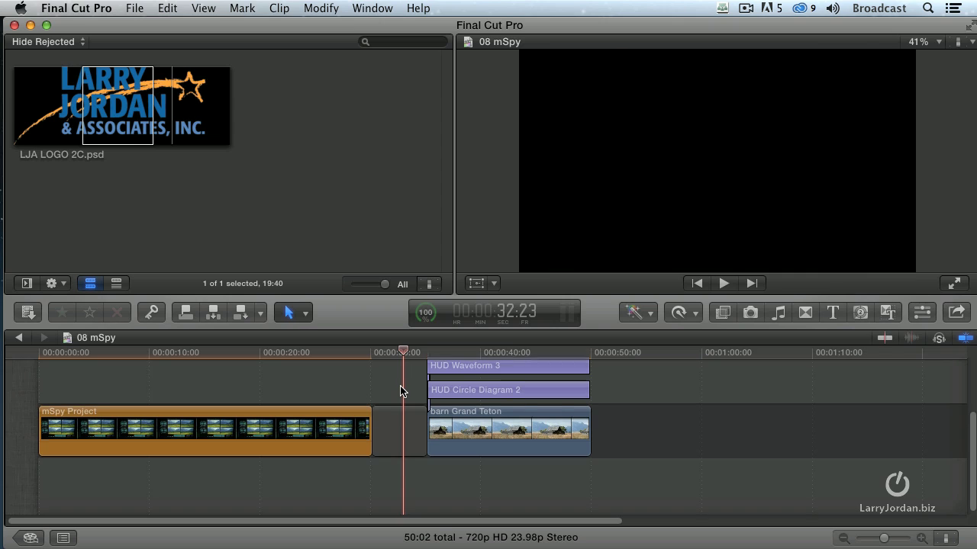
Preview the green night-vision barn composite with its four HUD titles, replaying from the barn clip's start
scroll(420, 373, "up", 3)
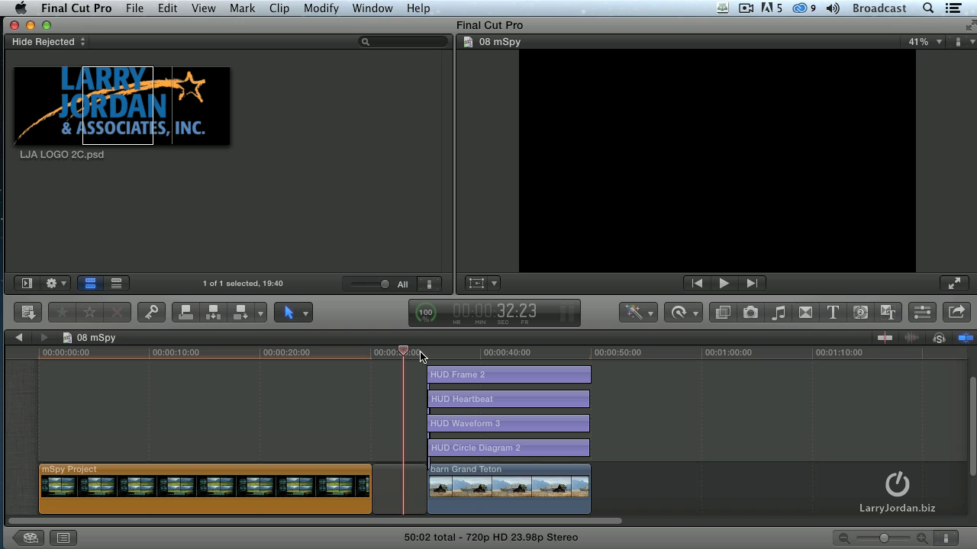
key("space")
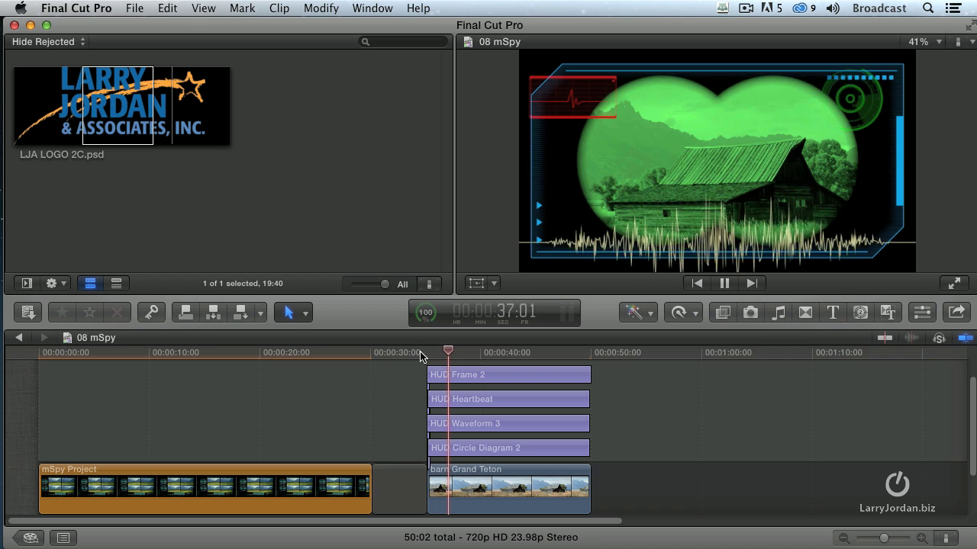
key("space")
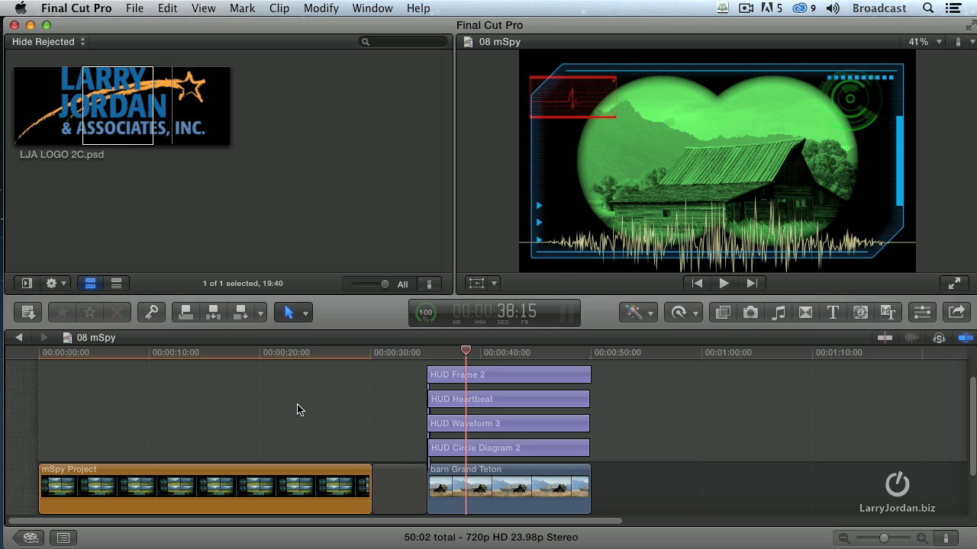
left_click(421, 353)
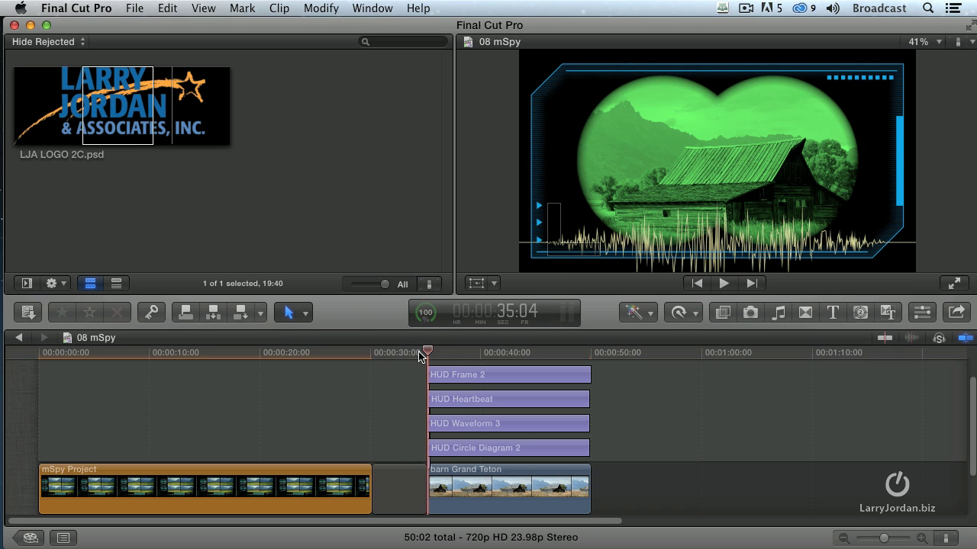
key("space")
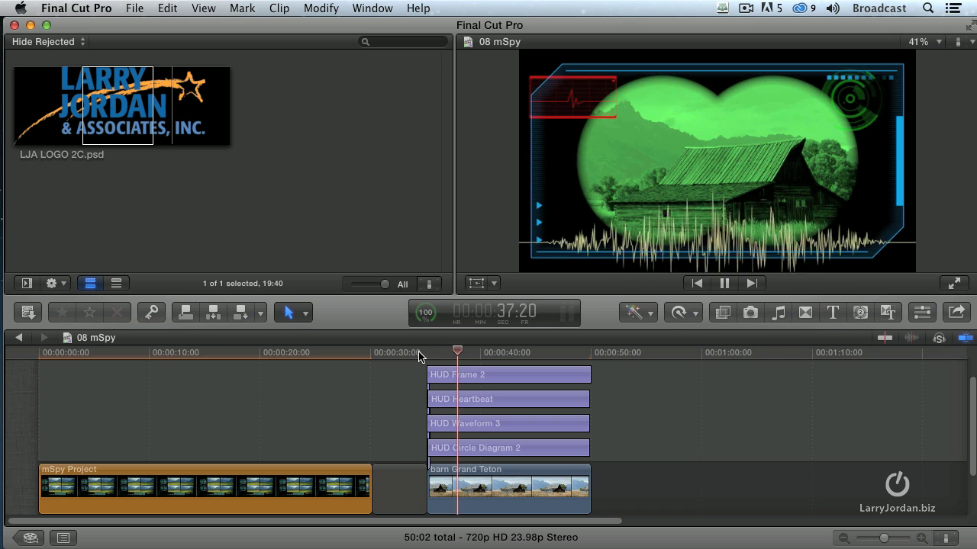
key("space")
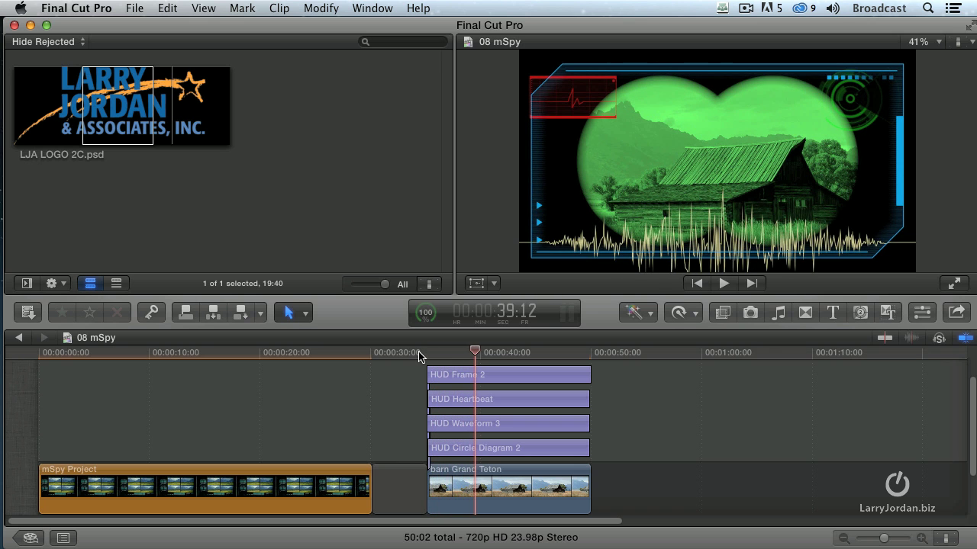
Skim the bear footage, return to the barn, and show the mSpy generators category
left_click(252, 354)
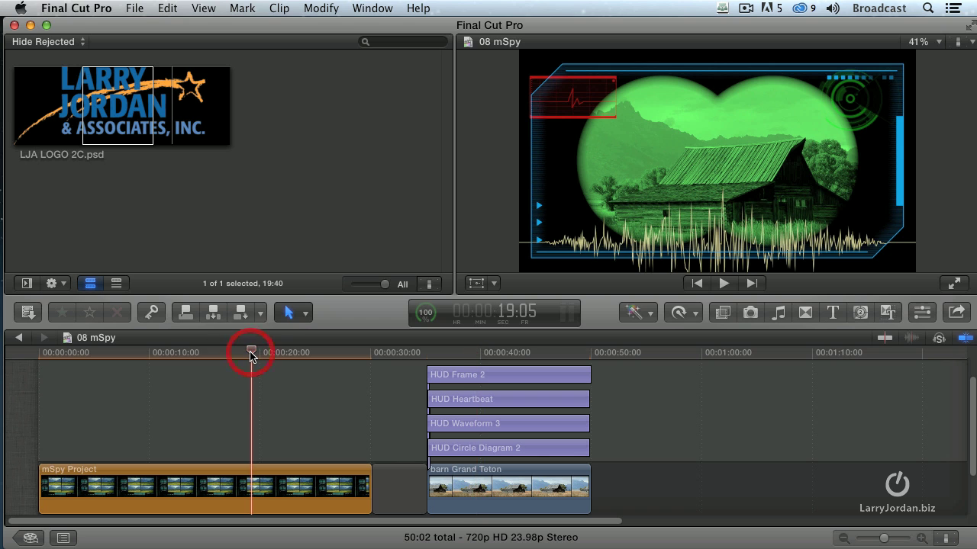
left_click_drag(252, 355, 204, 354)
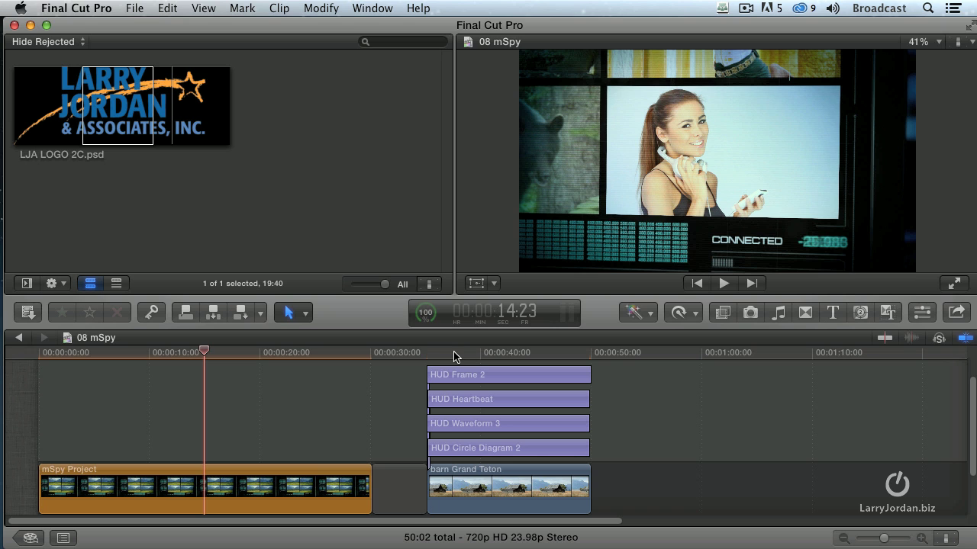
left_click(448, 355)
left_click(860, 313)
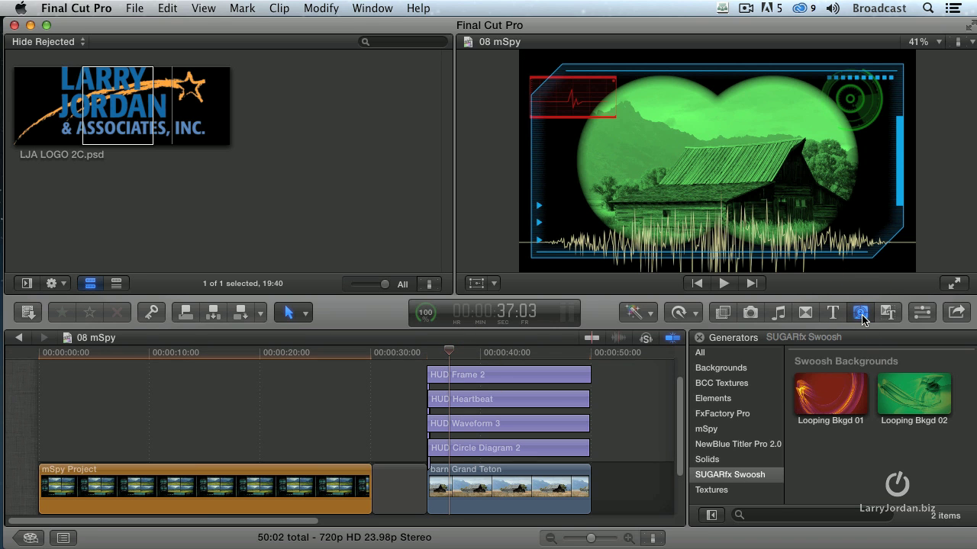
left_click(706, 430)
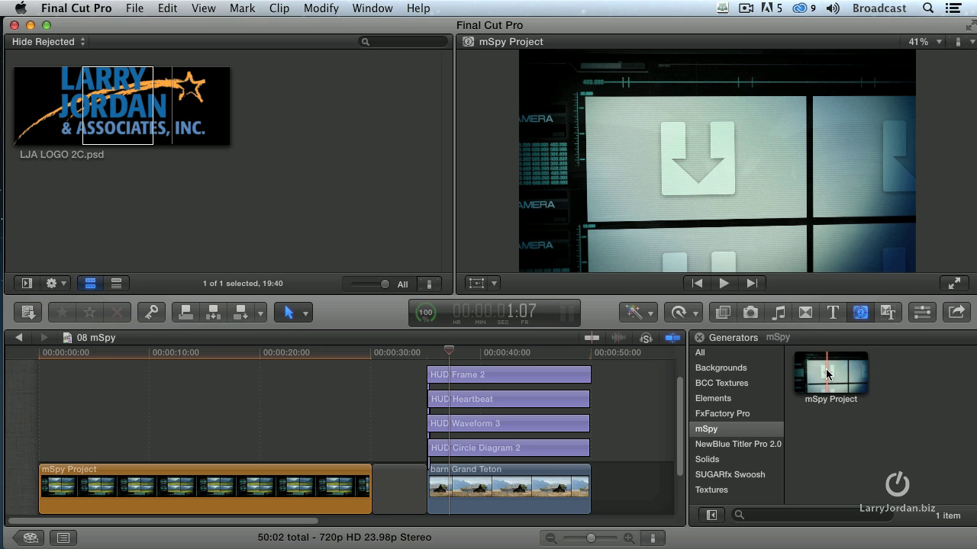
Filter the Effects browser to the ten mSpy effects and preview Action Film Grade
left_click(723, 314)
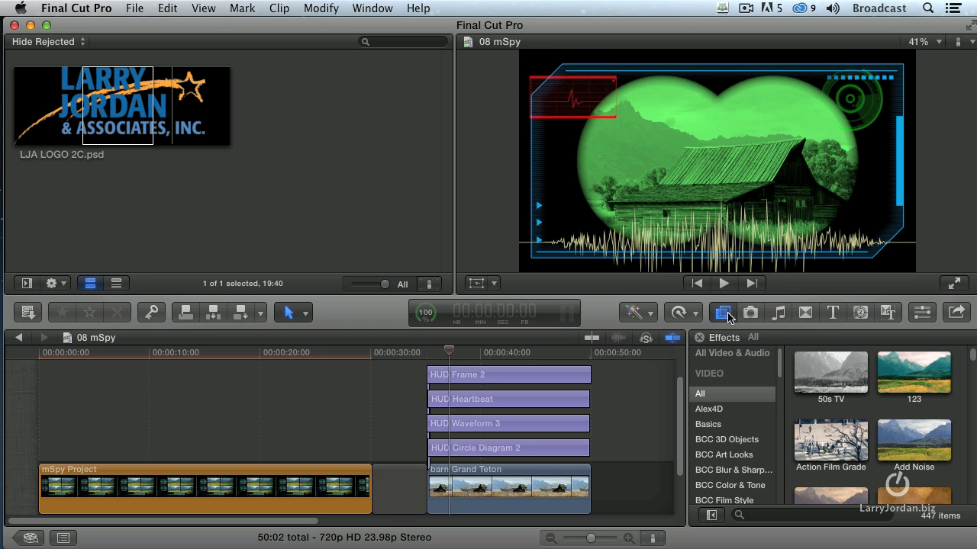
scroll(724, 454, "down", 5)
scroll(723, 453, "down", 5)
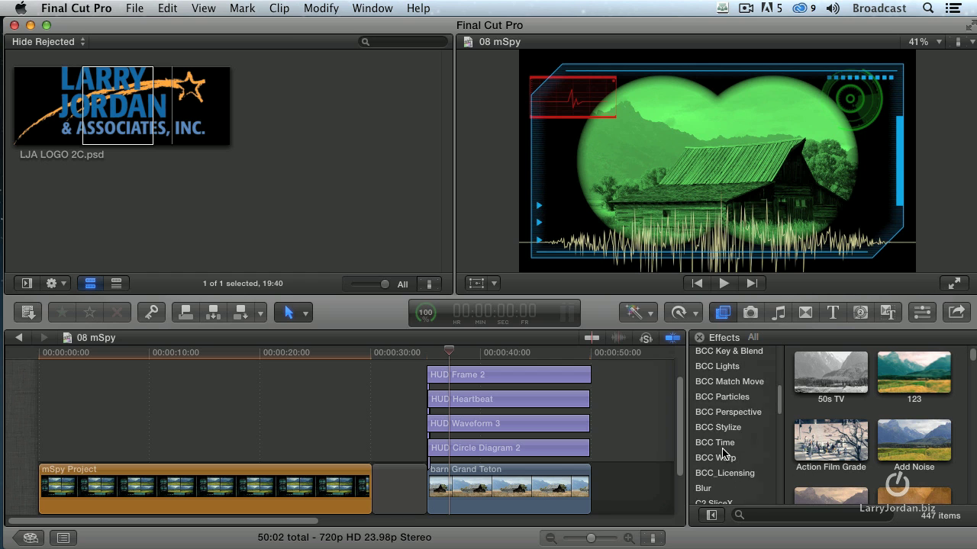
scroll(724, 453, "down", 7)
scroll(724, 453, "down", 5)
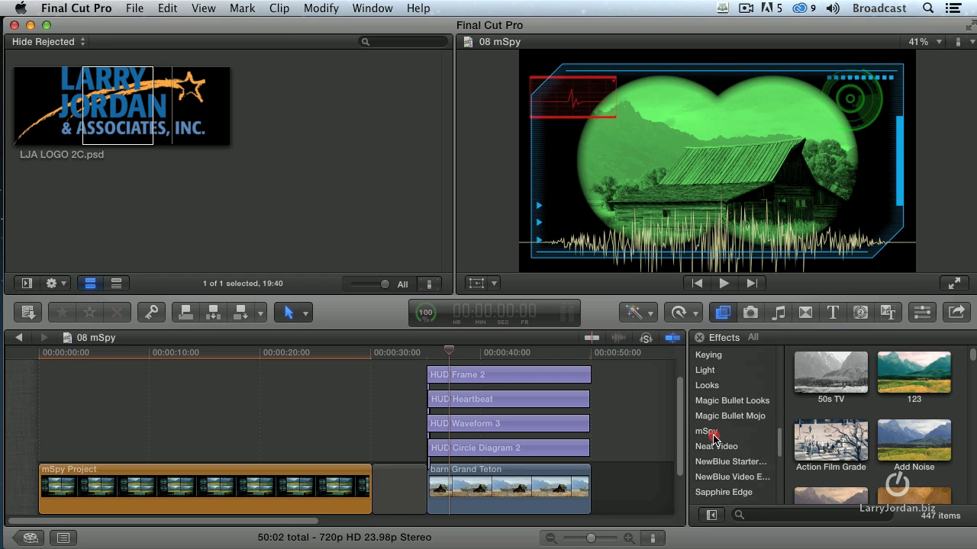
left_click(709, 431)
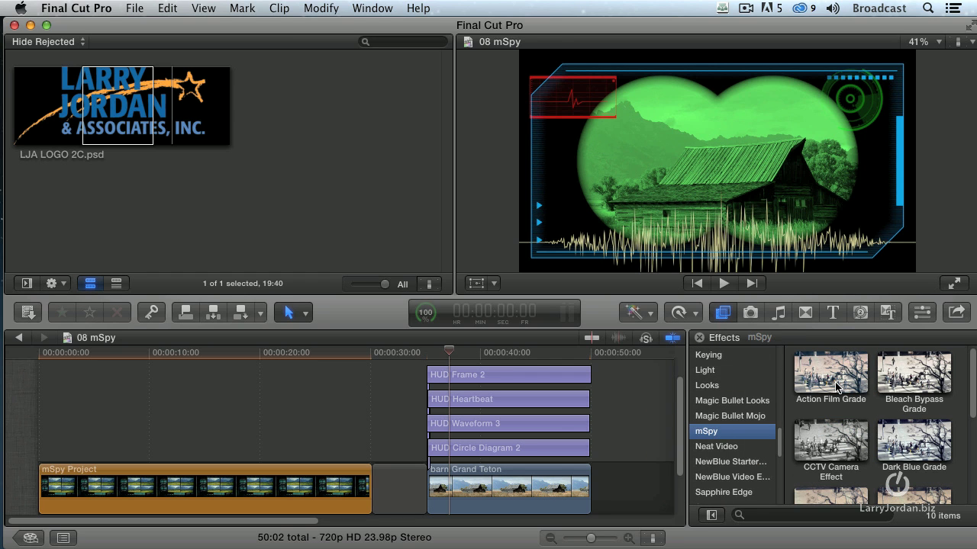
left_click(830, 374)
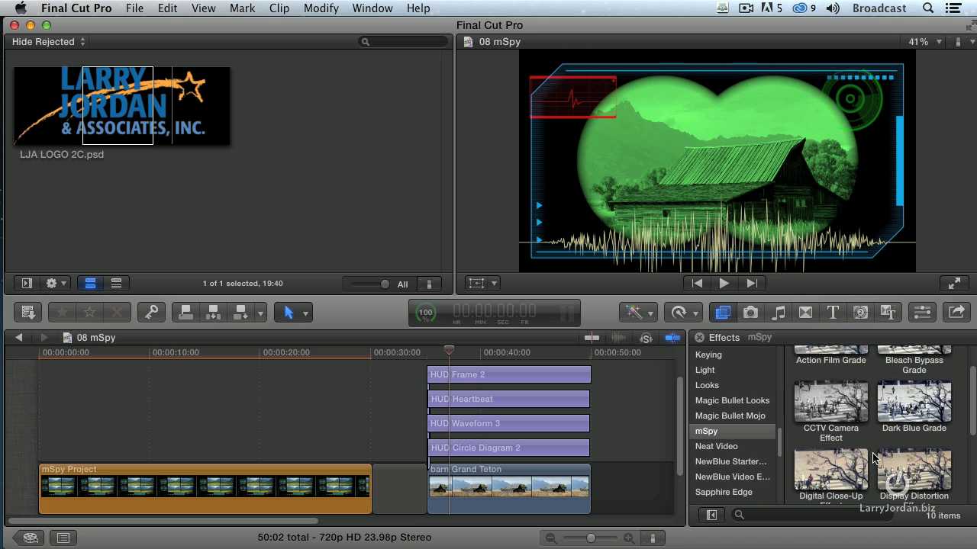
scroll(873, 457, "down", 2)
scroll(872, 459, "down", 2)
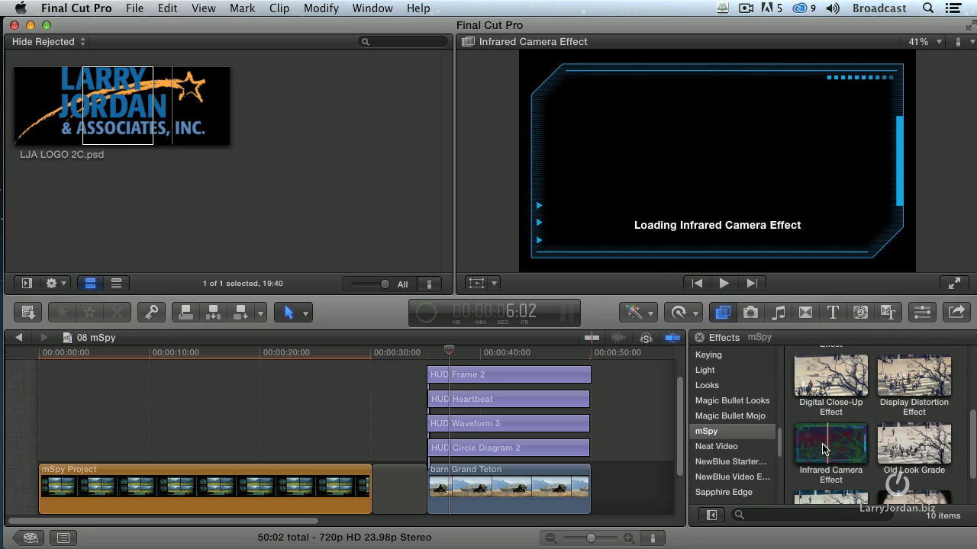
scroll(818, 443, "up", 3)
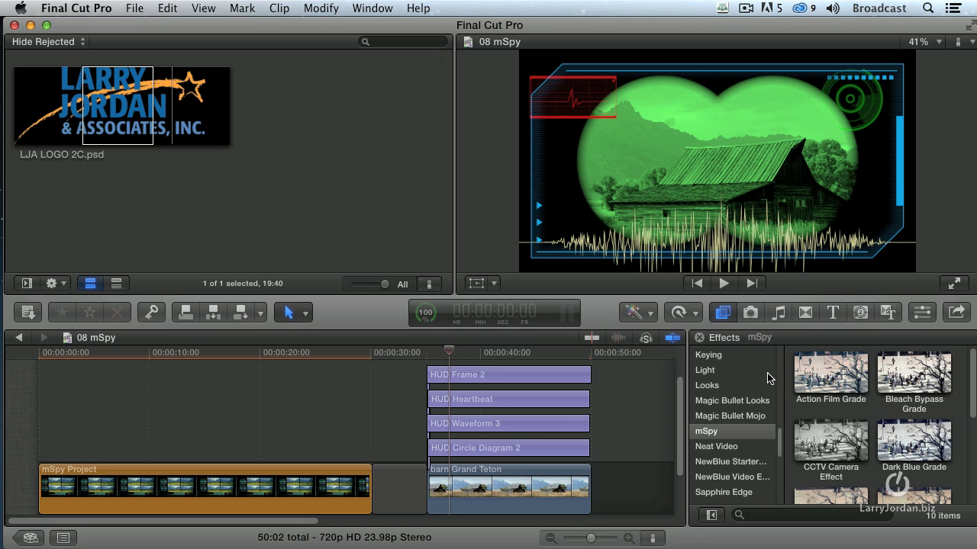
Browse the mSpy HUD titles such as Circle Diagram, Equalizer and Fragmentation, then select HUD Frame 2
left_click(832, 313)
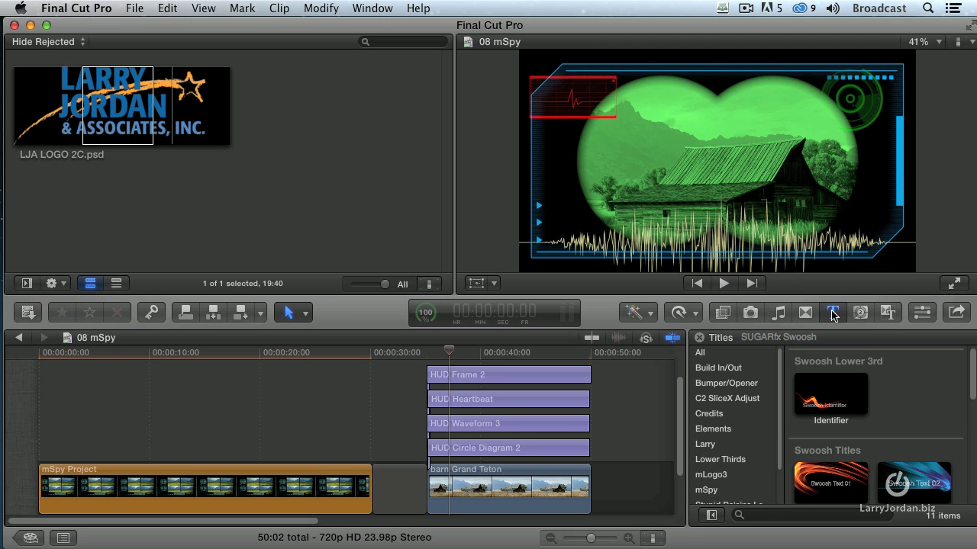
left_click(709, 490)
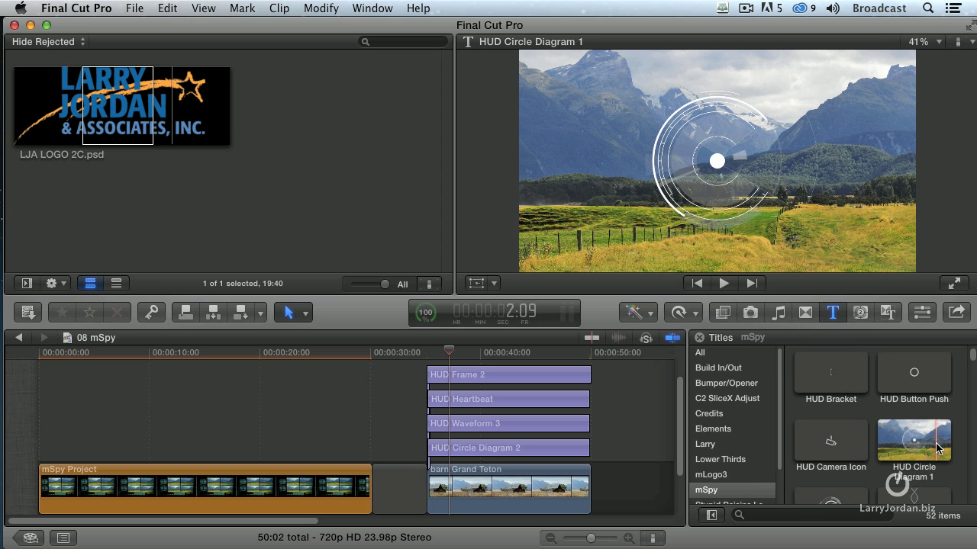
scroll(916, 447, "down", 2)
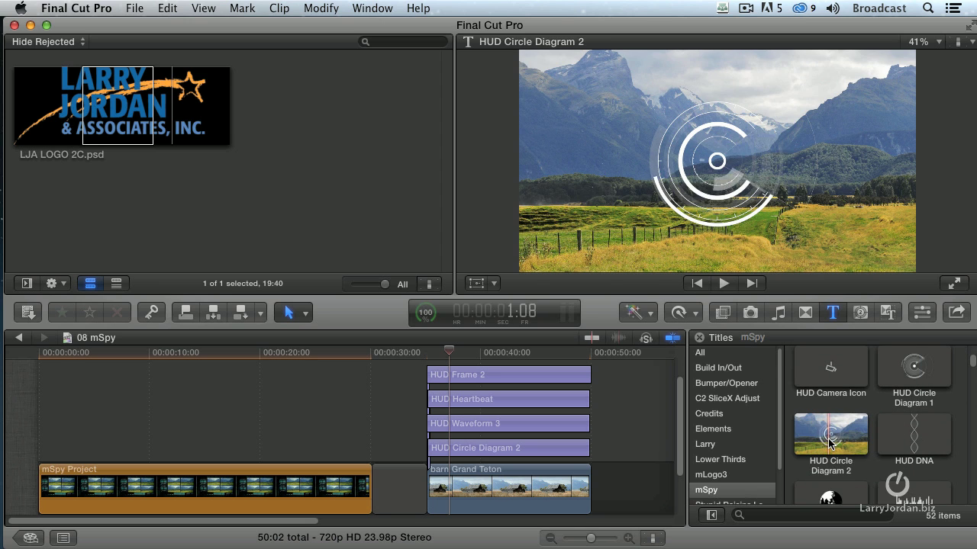
scroll(831, 446, "down", 2)
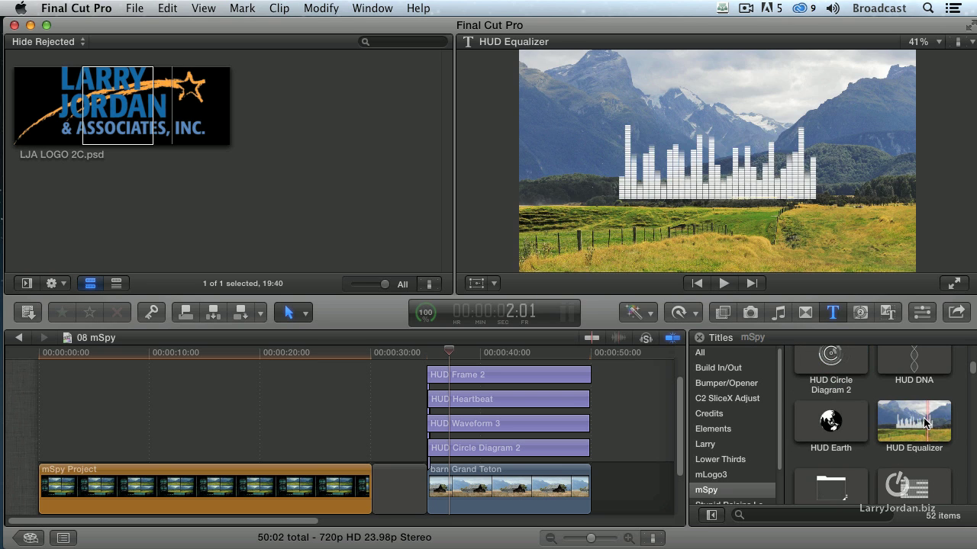
scroll(919, 440, "down", 3)
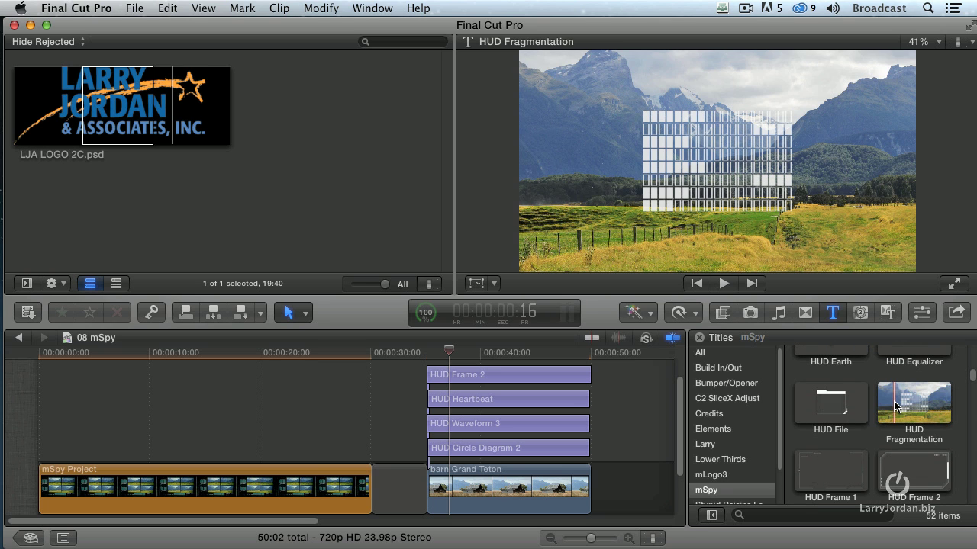
left_click(573, 378)
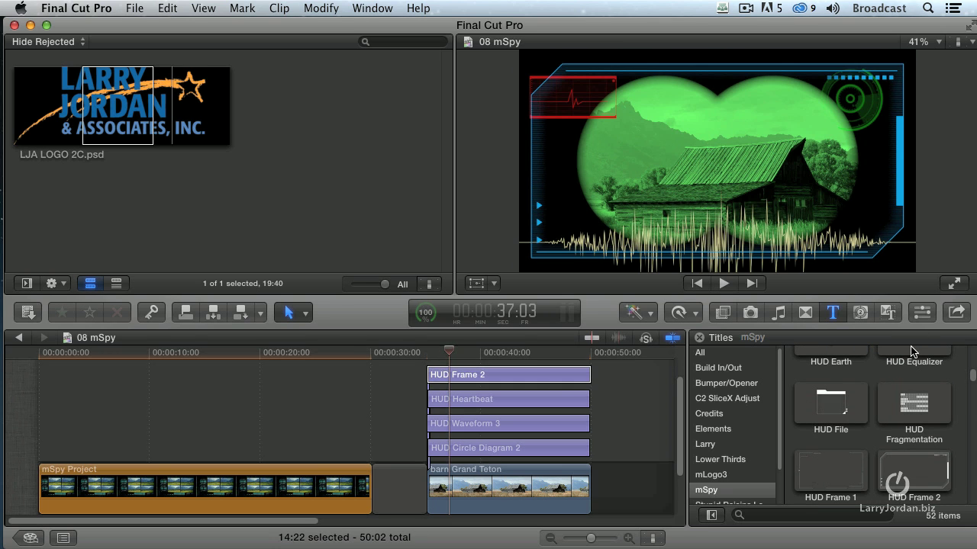
left_click(832, 313)
Try the Overlay blend mode on HUD Frame 2, then settle on Screen
left_click(922, 313)
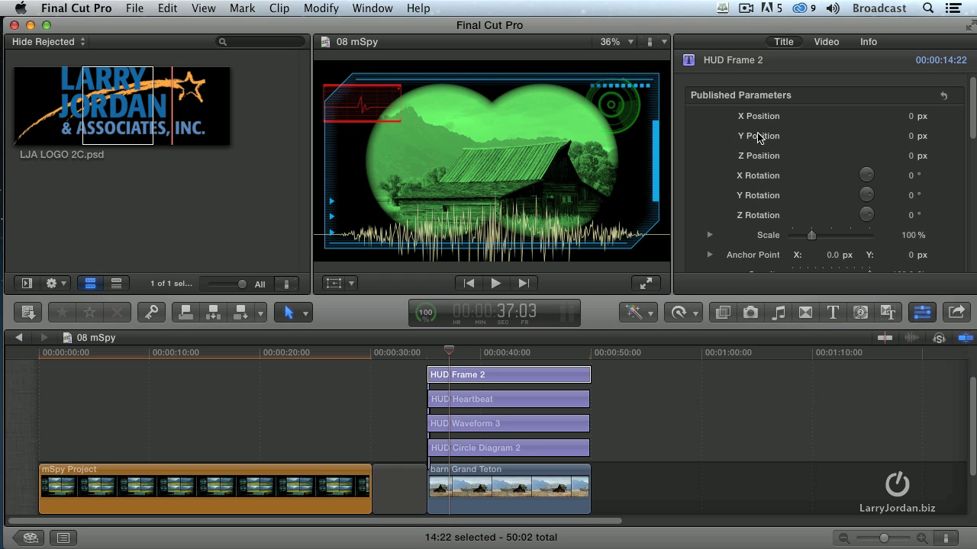
scroll(696, 158, "down", 2)
scroll(763, 171, "down", 2)
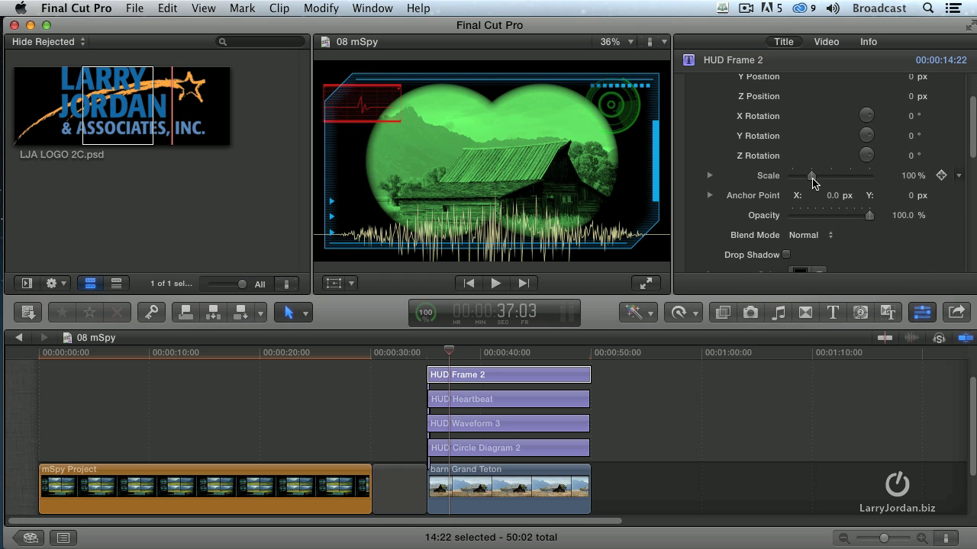
left_click(814, 239)
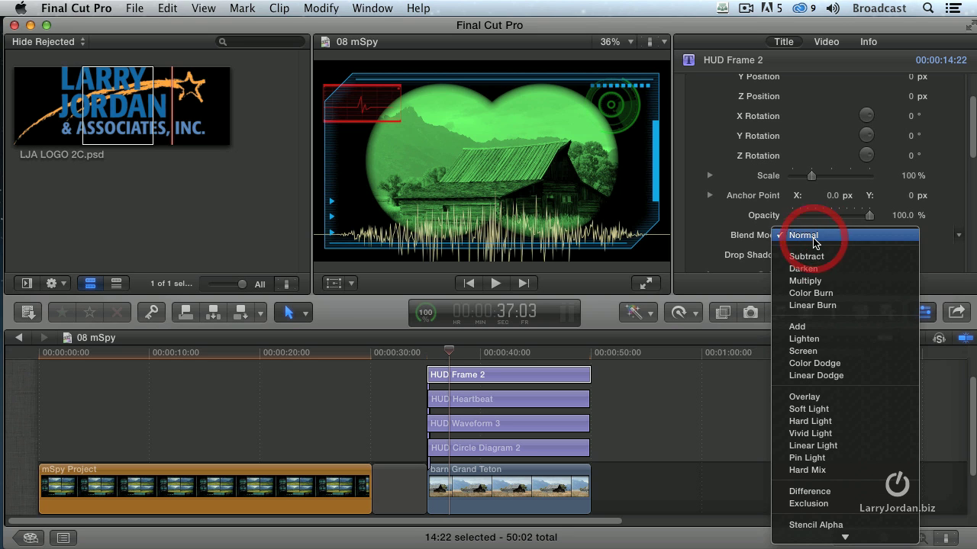
left_click(845, 398)
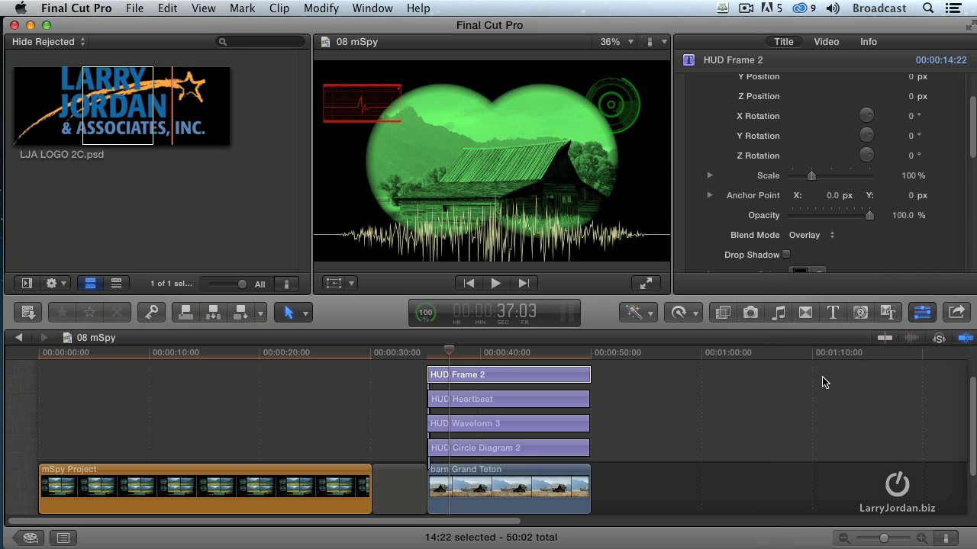
left_click(809, 236)
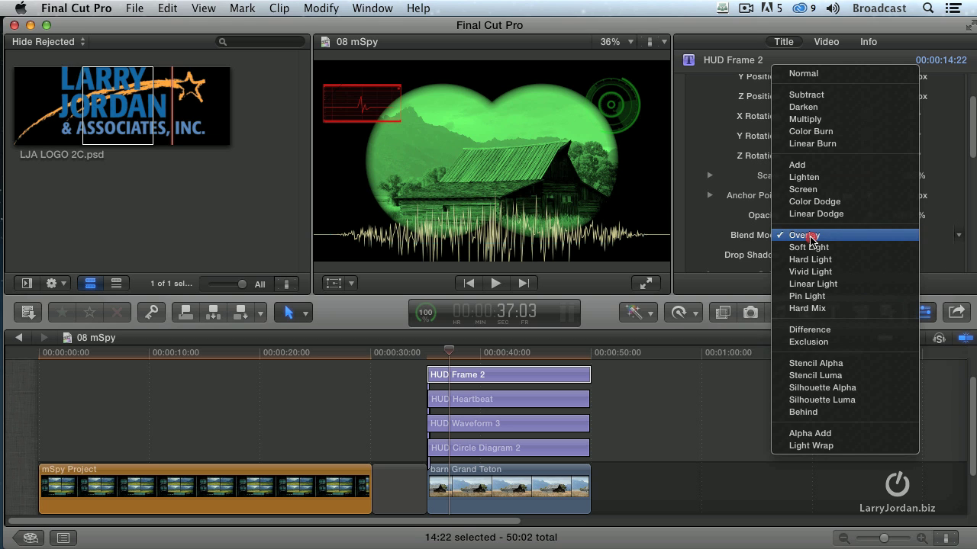
left_click(814, 189)
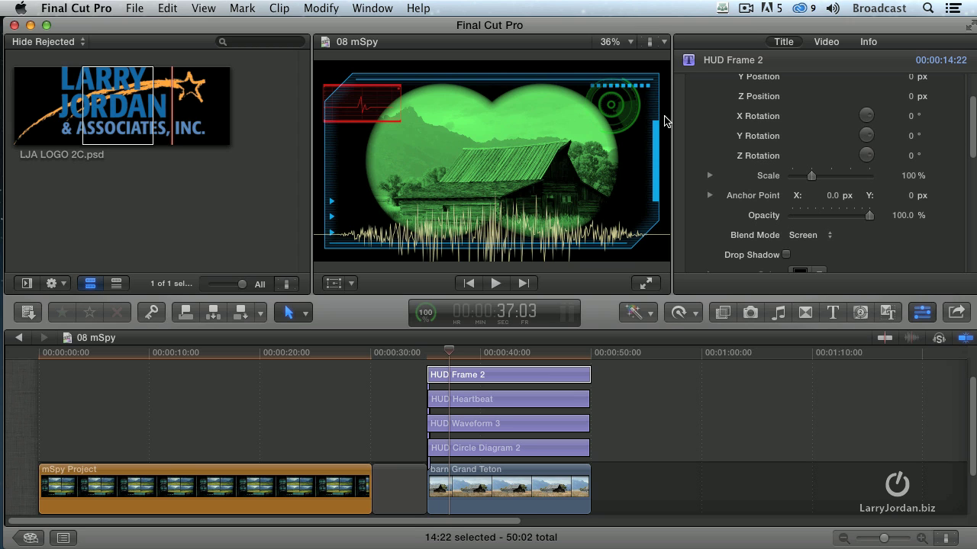
Select HUD Circle Diagram 2 and review its Hard Light blend, 80.33% opacity, 49% scale and Gaussian blur
scroll(688, 216, "down", 2)
scroll(687, 217, "down", 5)
scroll(689, 214, "down", 3)
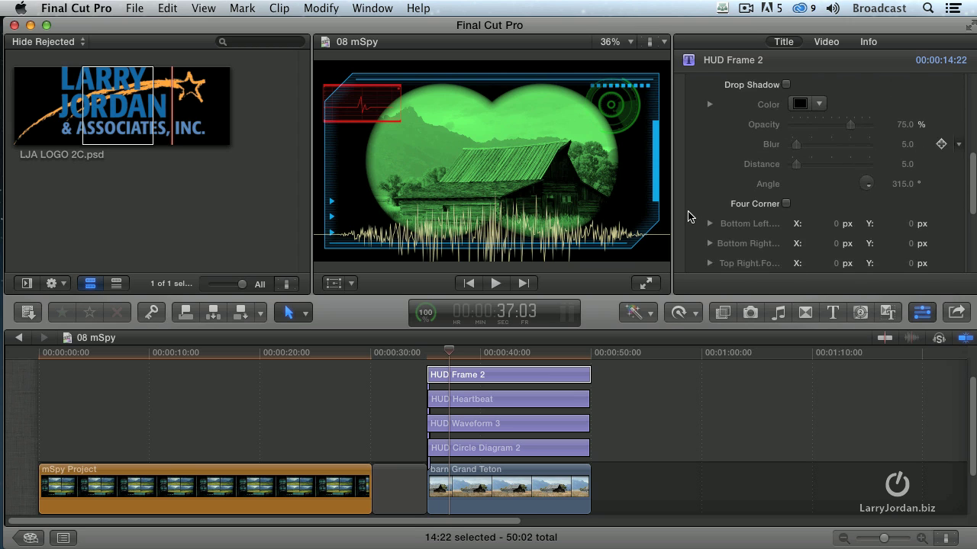
scroll(689, 214, "down", 3)
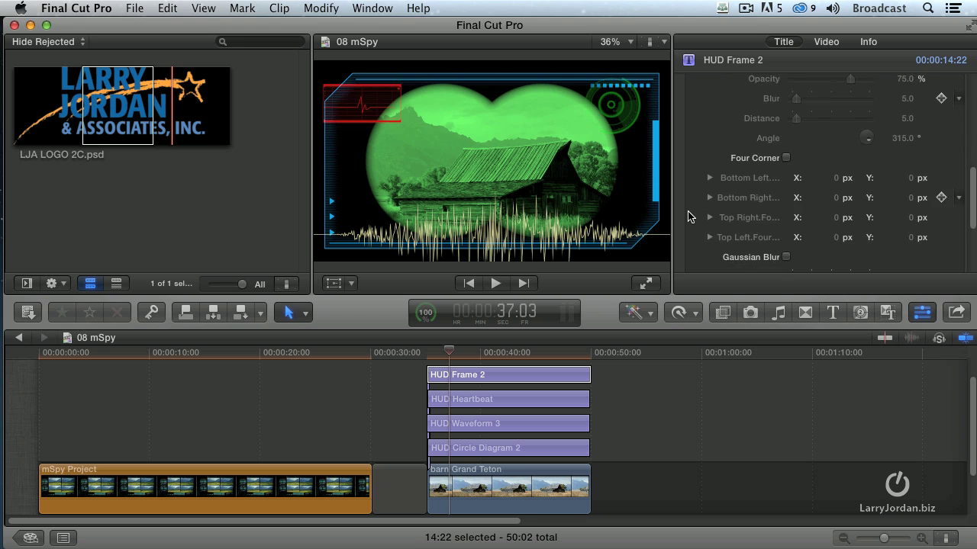
left_click(517, 449)
scroll(703, 227, "down", 5)
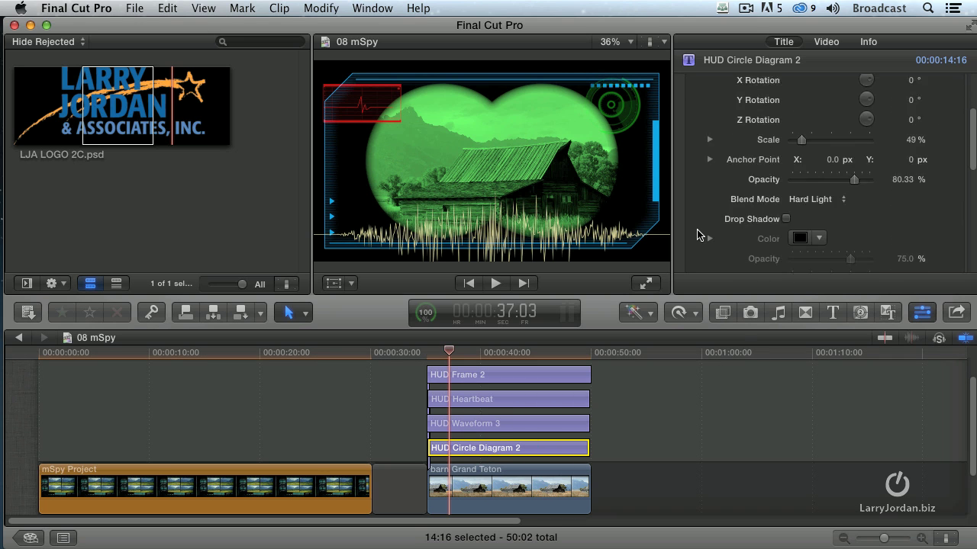
scroll(700, 229, "down", 3)
scroll(696, 233, "down", 4)
scroll(699, 233, "down", 3)
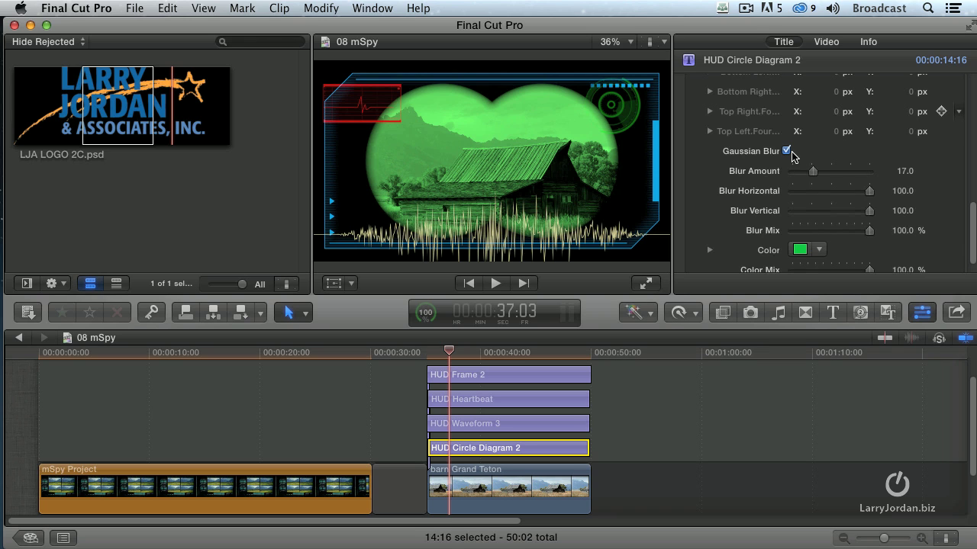
scroll(694, 183, "up", 1)
scroll(690, 185, "up", 5)
scroll(687, 187, "up", 6)
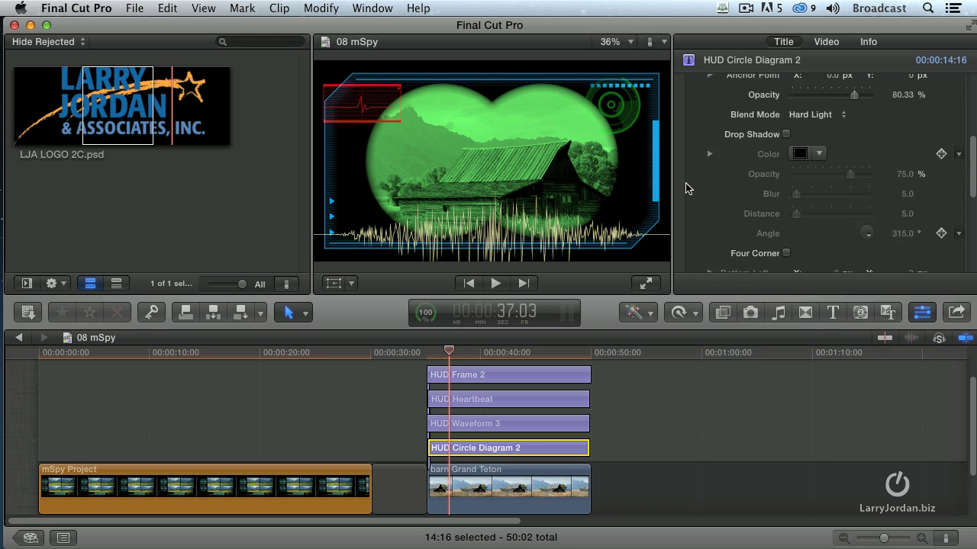
scroll(687, 186, "up", 2)
scroll(688, 185, "up", 2)
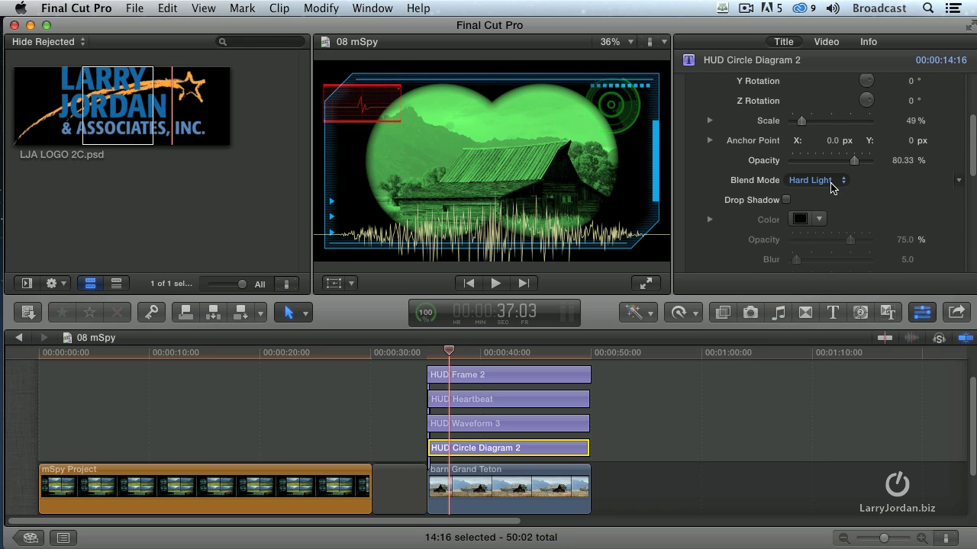